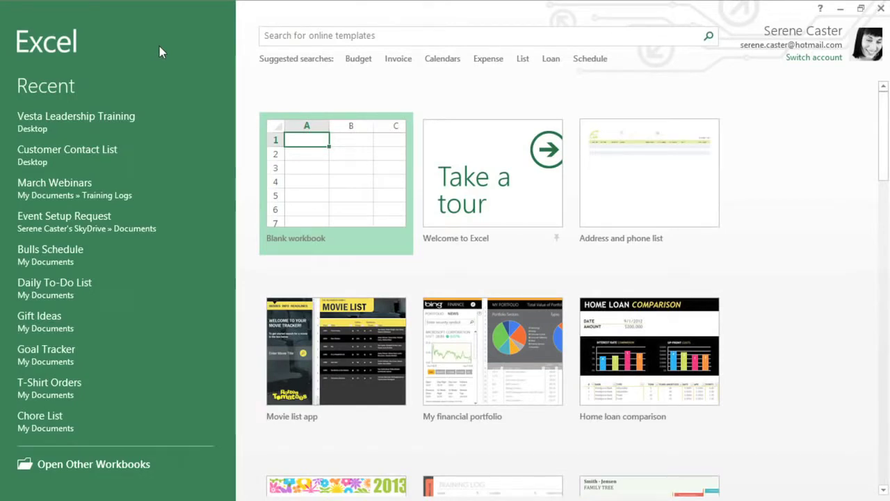
Create blank workbook Book1 and browse its Page Layout, Insert and Home ribbon tabs.
left_click(331, 161)
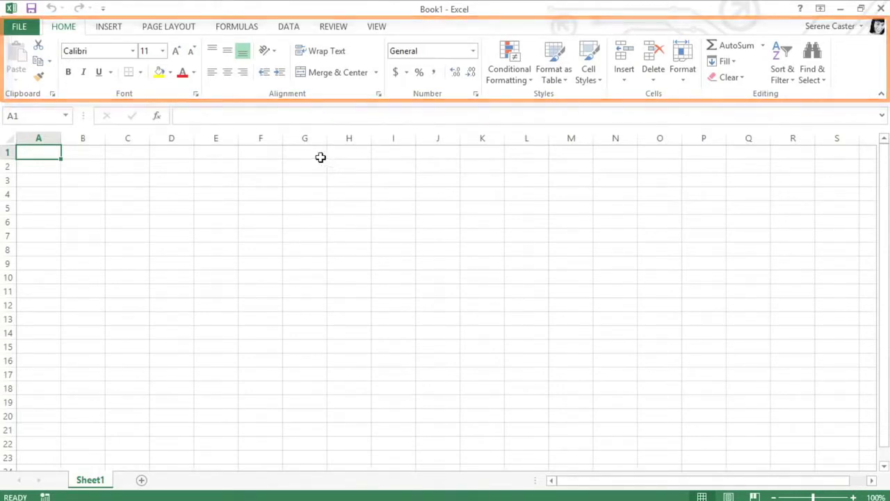
left_click(168, 32)
left_click(118, 31)
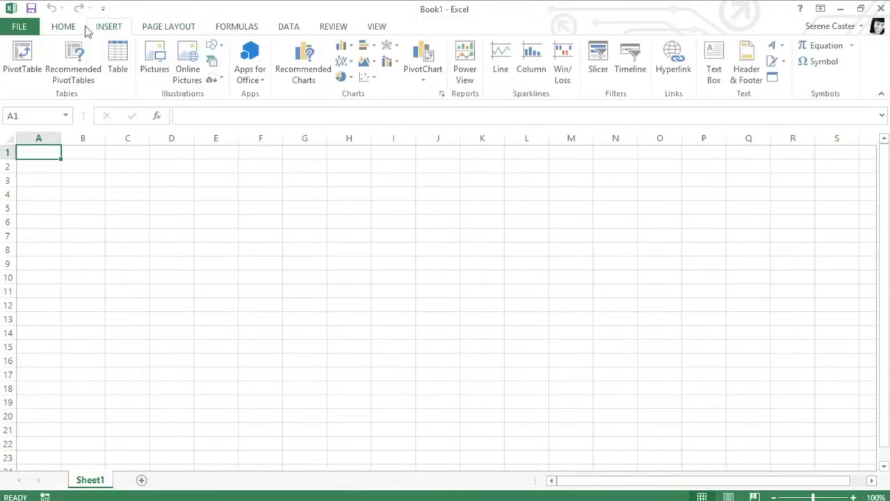
left_click(70, 31)
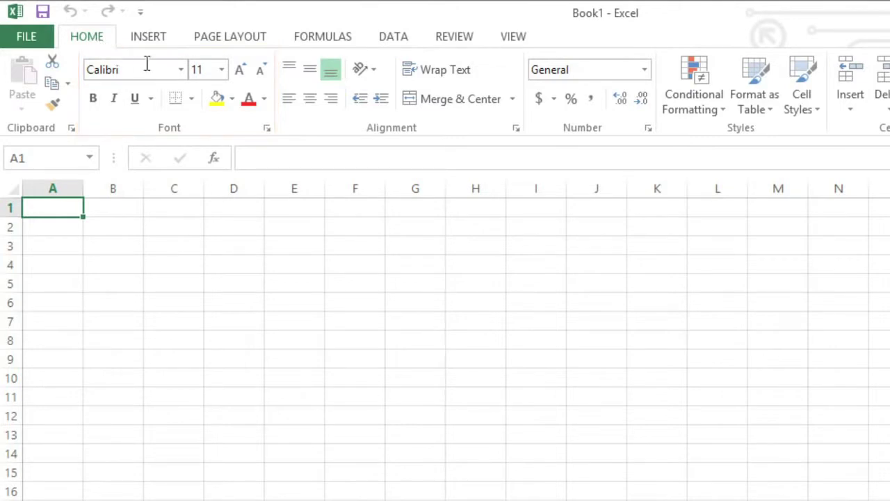
left_click(266, 128)
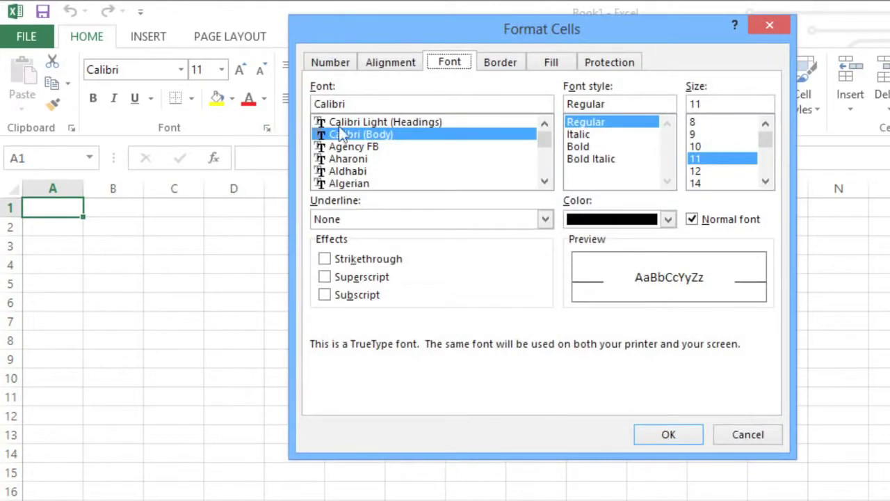
left_click(755, 24)
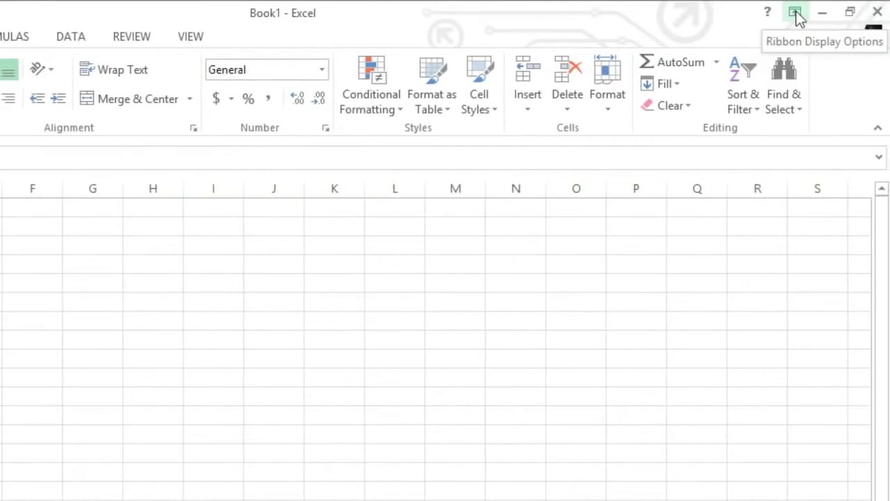
left_click(795, 13)
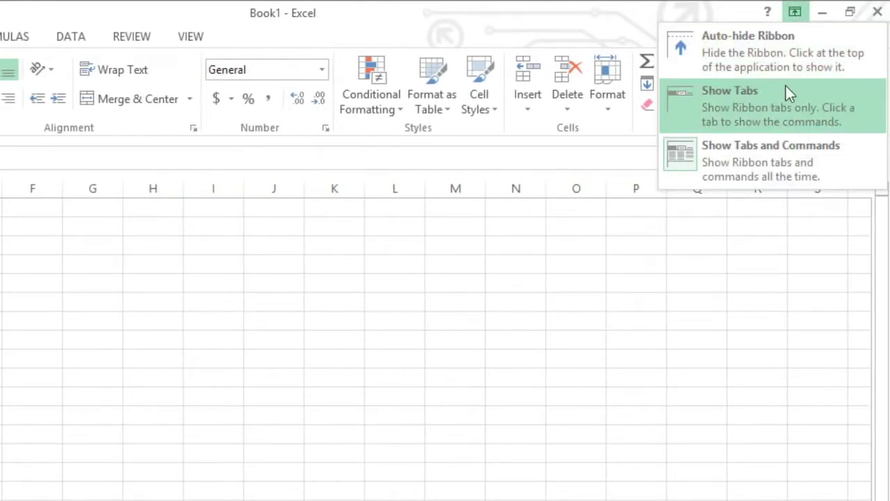
Set the ribbon to Show Tabs, then view and close the signed-in account details.
left_click(786, 86)
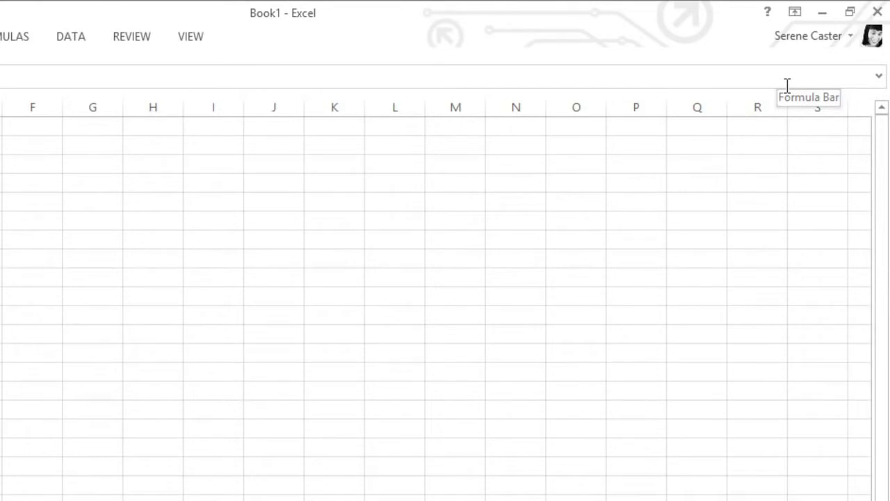
left_click(844, 49)
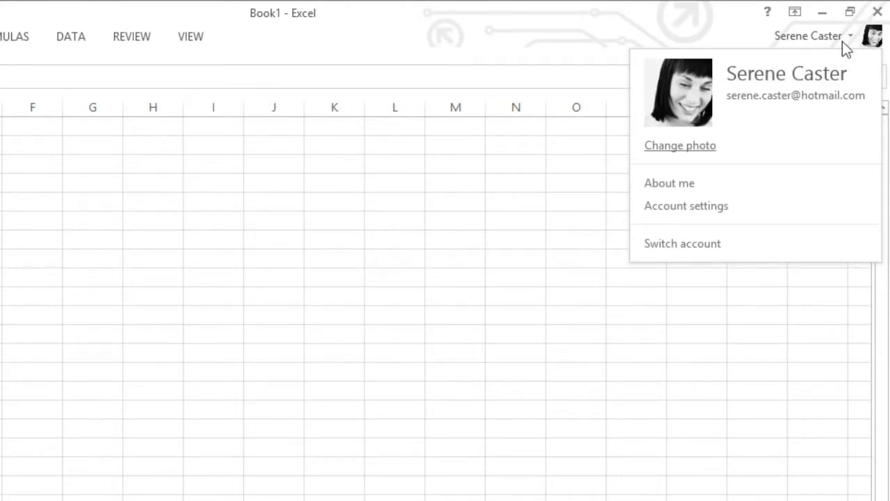
left_click(842, 41)
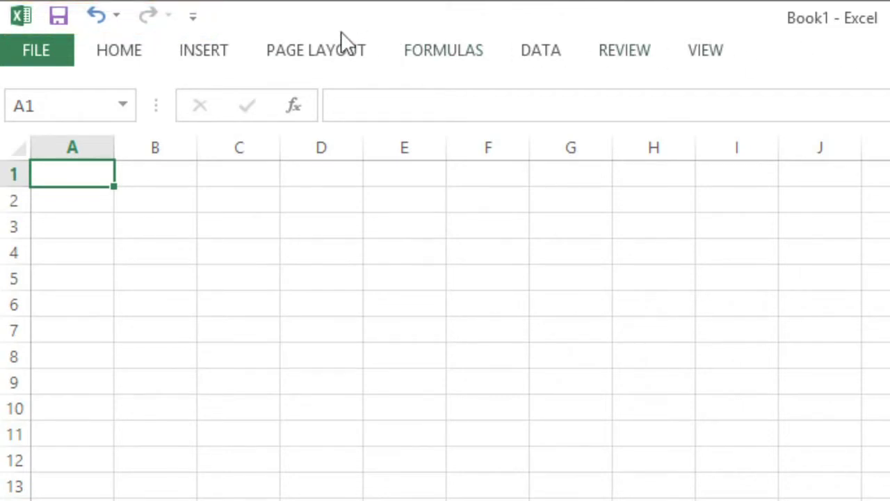
Add New and Quick Print to the Quick Access Toolbar.
left_click(193, 15)
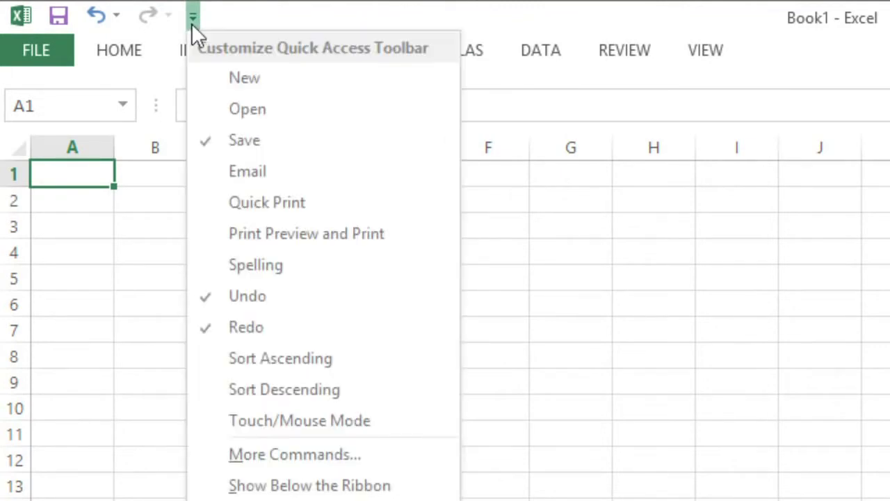
left_click(200, 74)
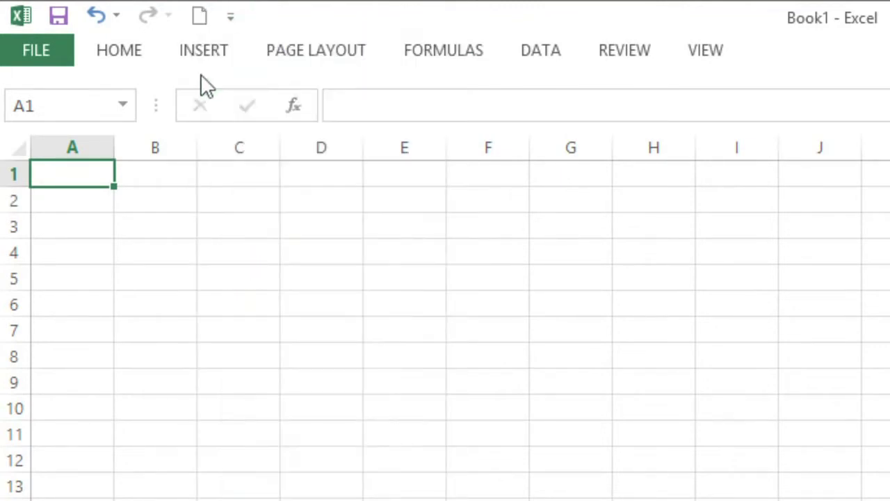
left_click(228, 25)
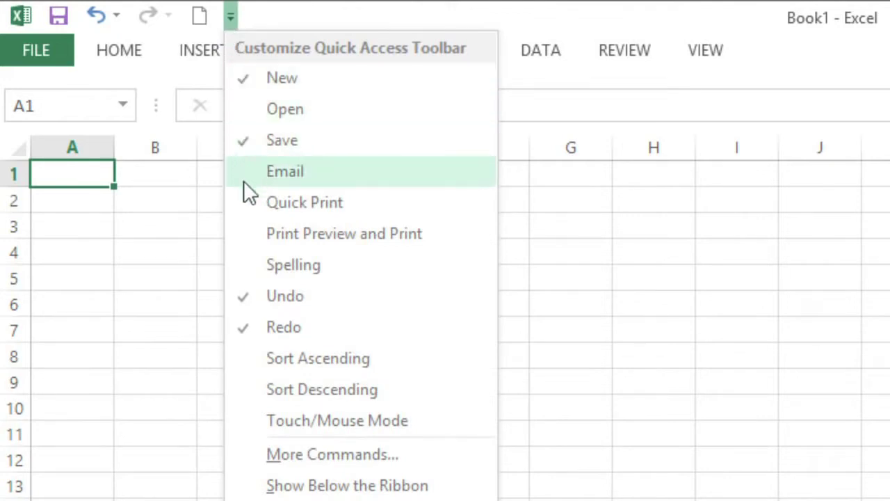
left_click(243, 199)
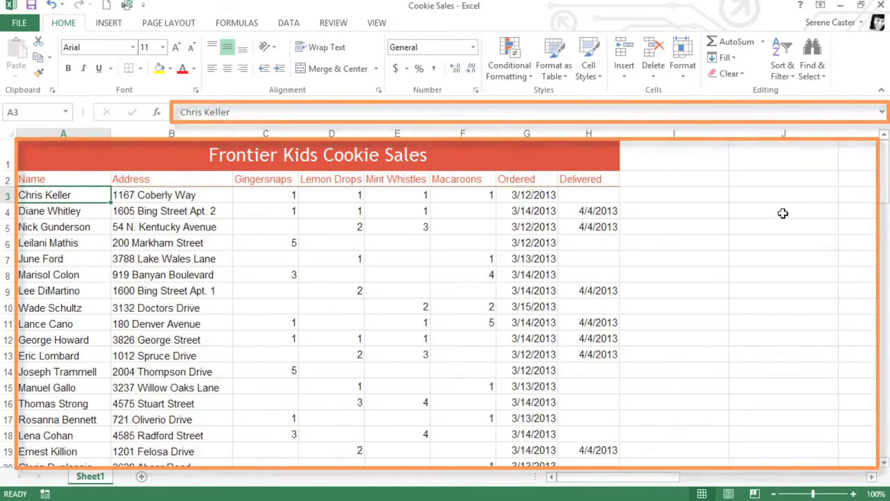
mouse_move(882, 192)
left_mouse_down()
mouse_move(885, 280)
mouse_move(885, 178)
left_mouse_up()
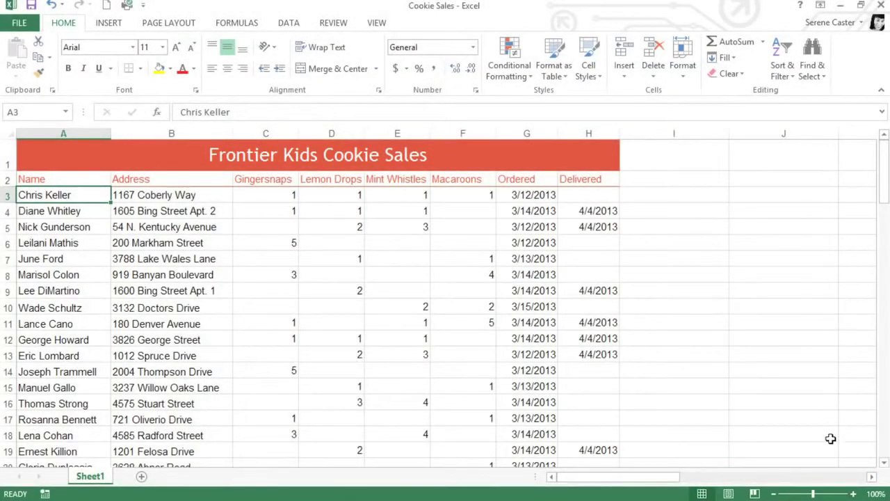
left_click_drag(815, 494, 827, 494)
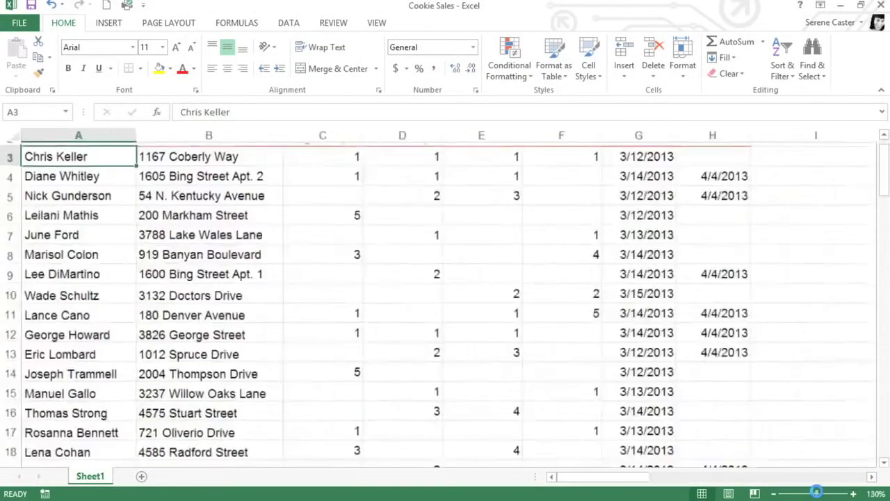
left_click_drag(827, 495, 816, 495)
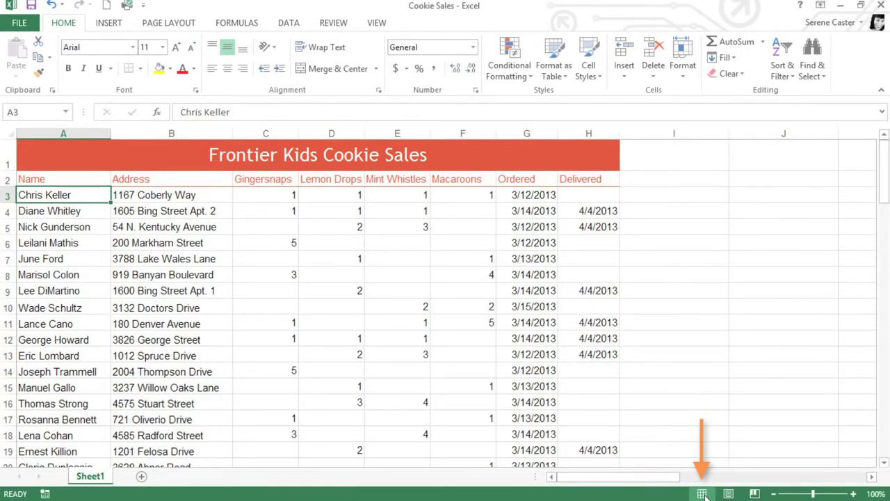
Switch the Cookie Sales sheet to Page Layout view, then Page Break Preview.
left_click(728, 493)
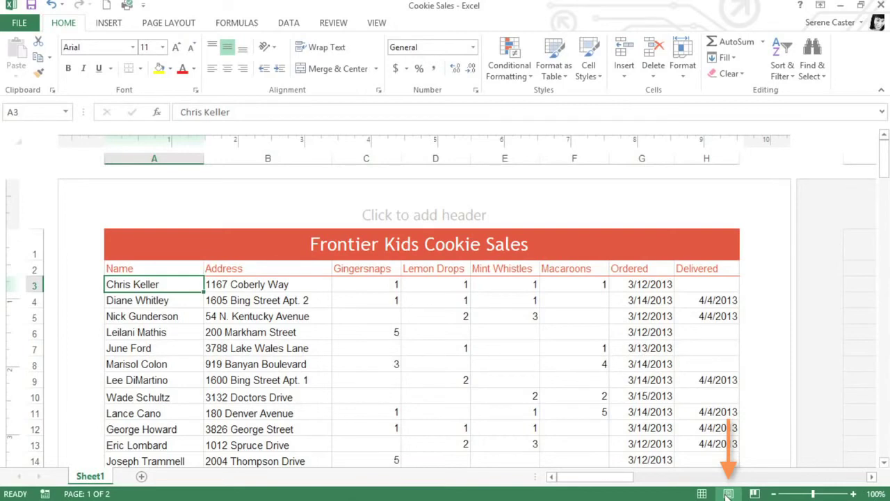
left_click(754, 494)
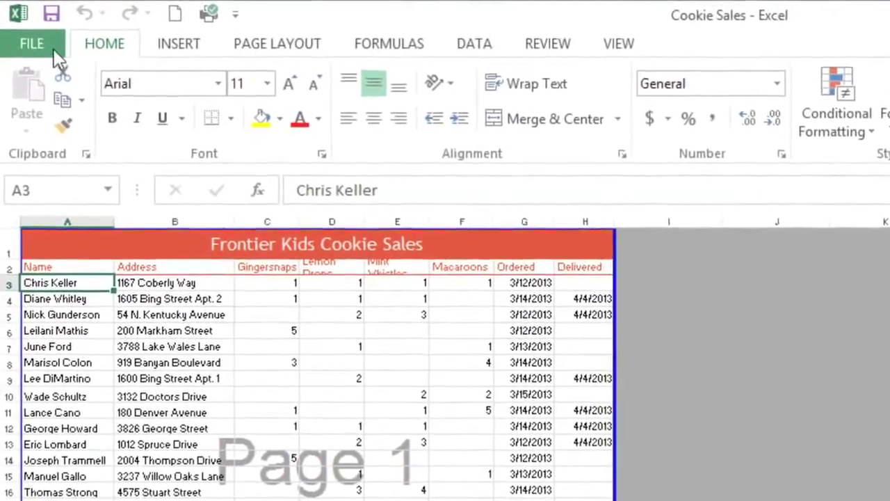
Open Backstage Print to preview the Frontier Kids order table on the HP Color LaserJet.
left_click(54, 50)
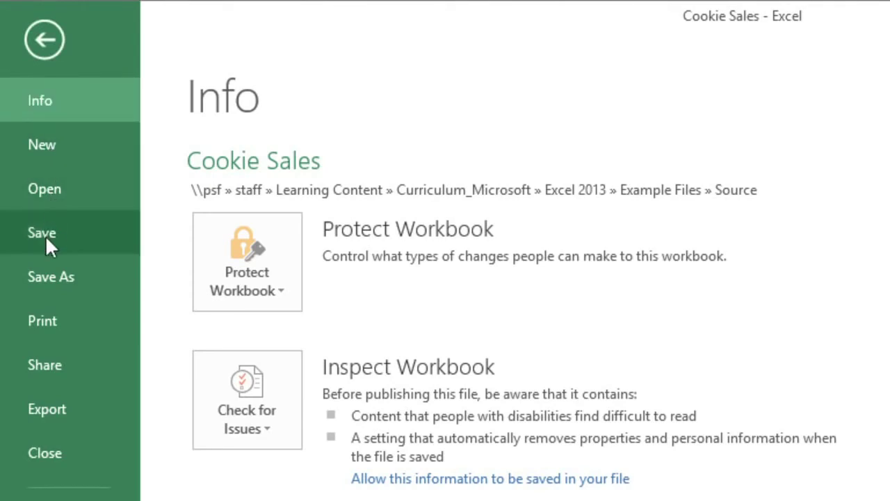
left_click(48, 323)
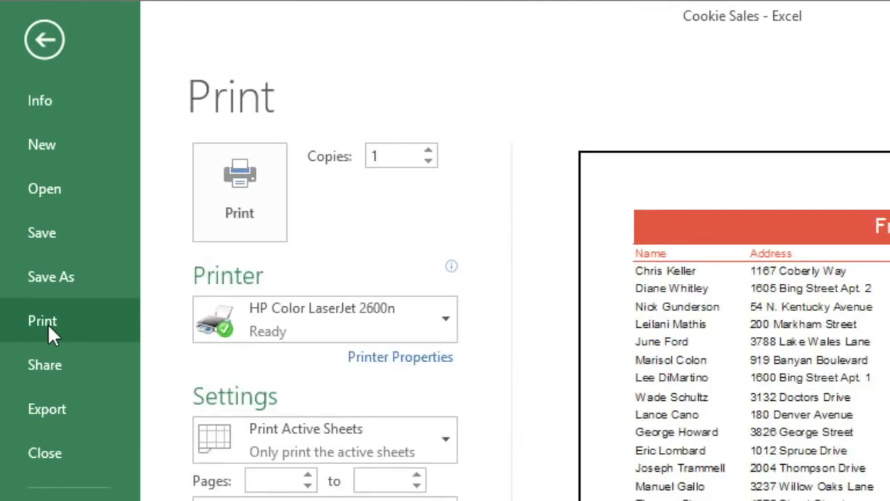